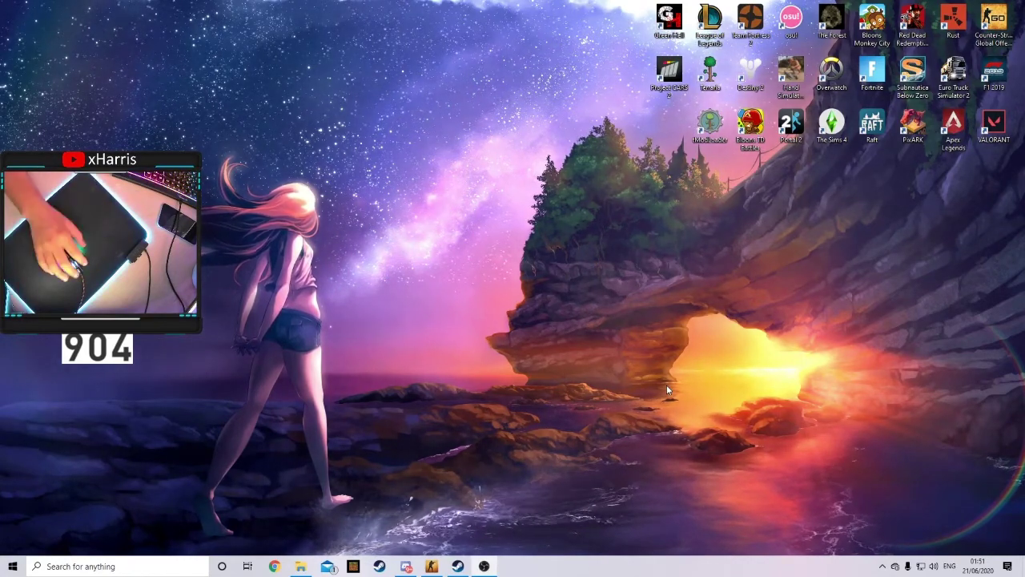
- Switch to Chrome, go to google.com and search for "geforce experience"
left_click(274, 566)
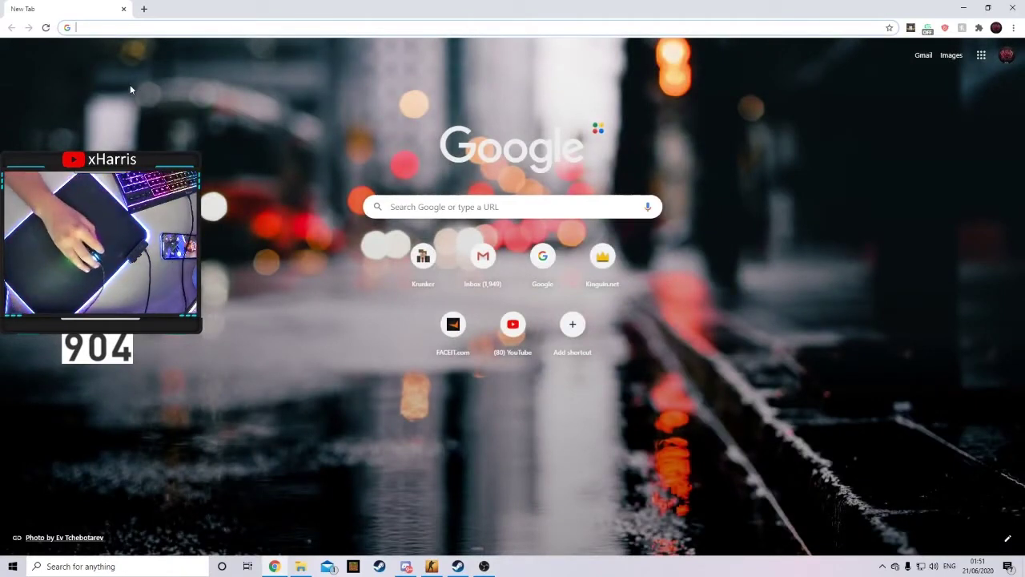
type("google")
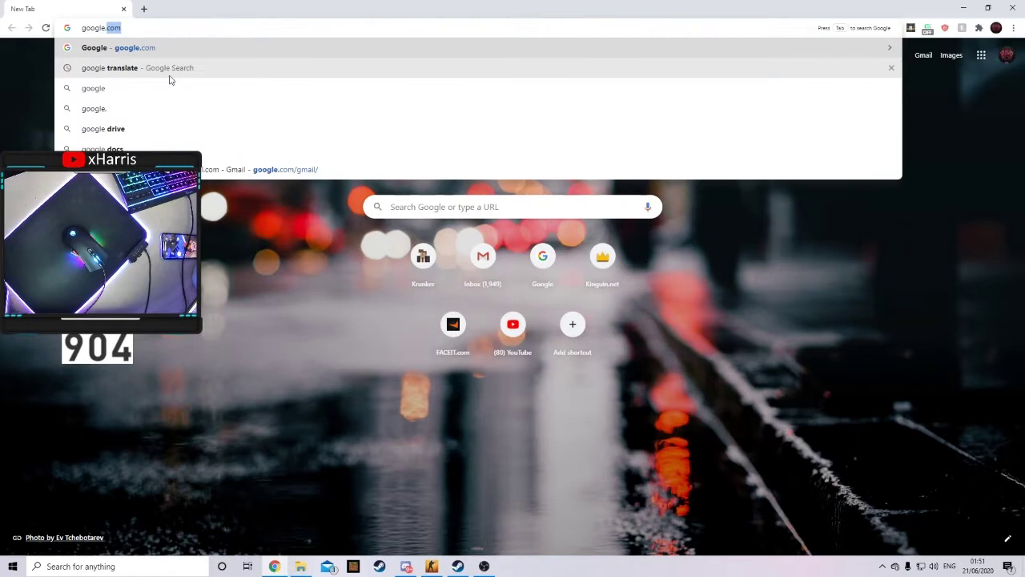
type(".com")
key("Return")
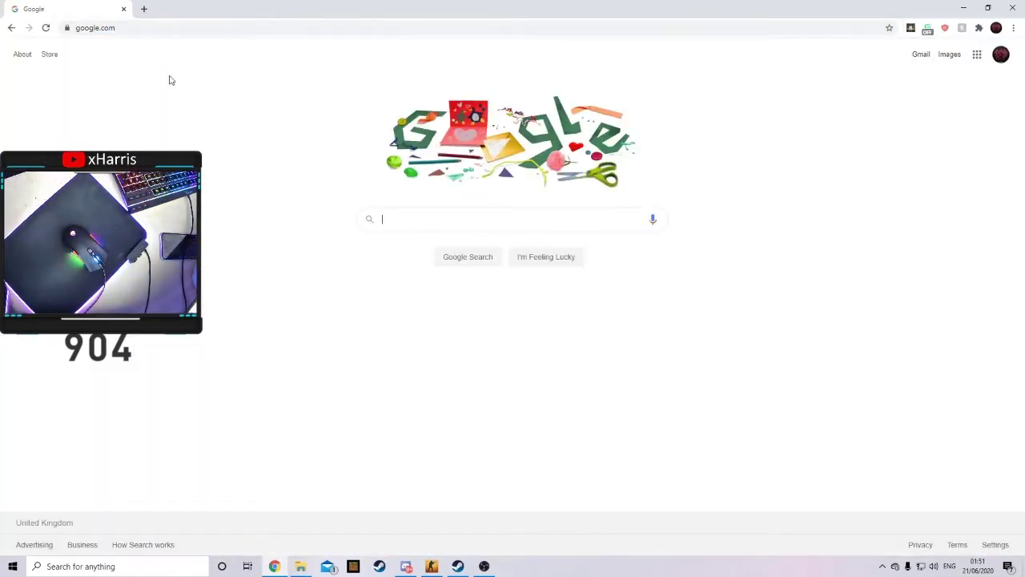
type("geforce ex")
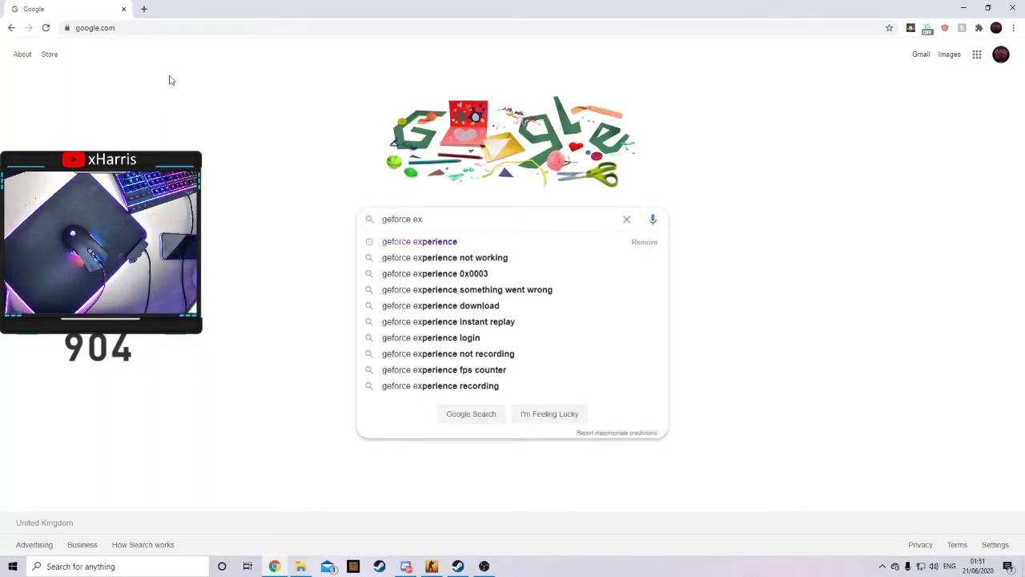
key("Down")
key("Return")
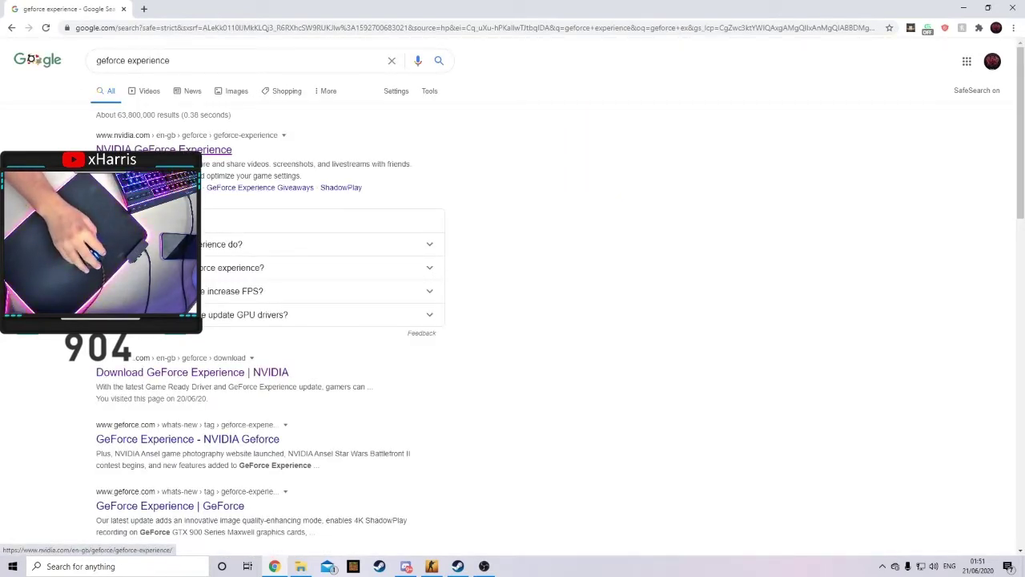
- Start downloading the GeForce Experience installer from NVIDIA's GeForce Experience page and dismiss the download bar
left_click(192, 150)
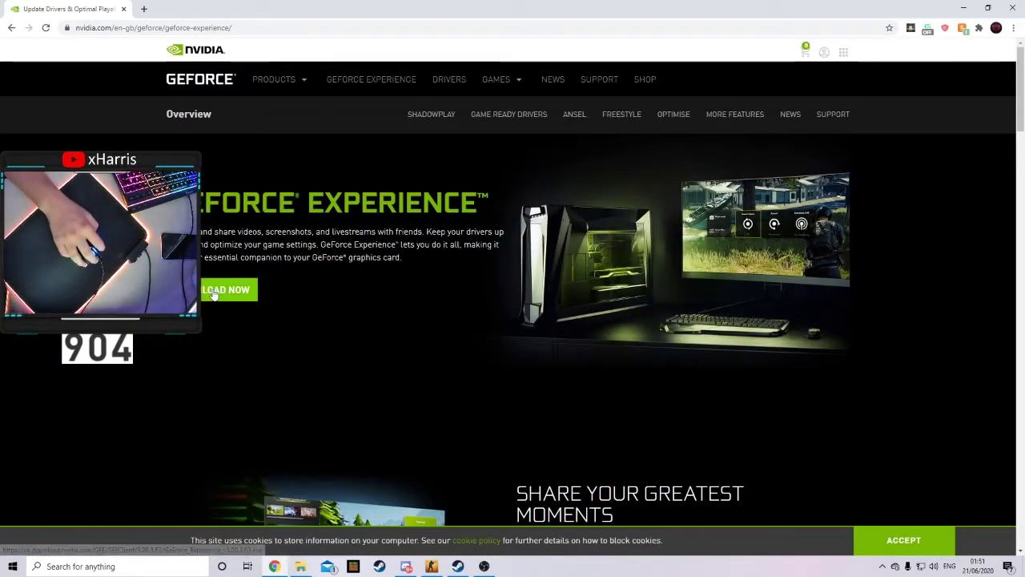
left_click(212, 291)
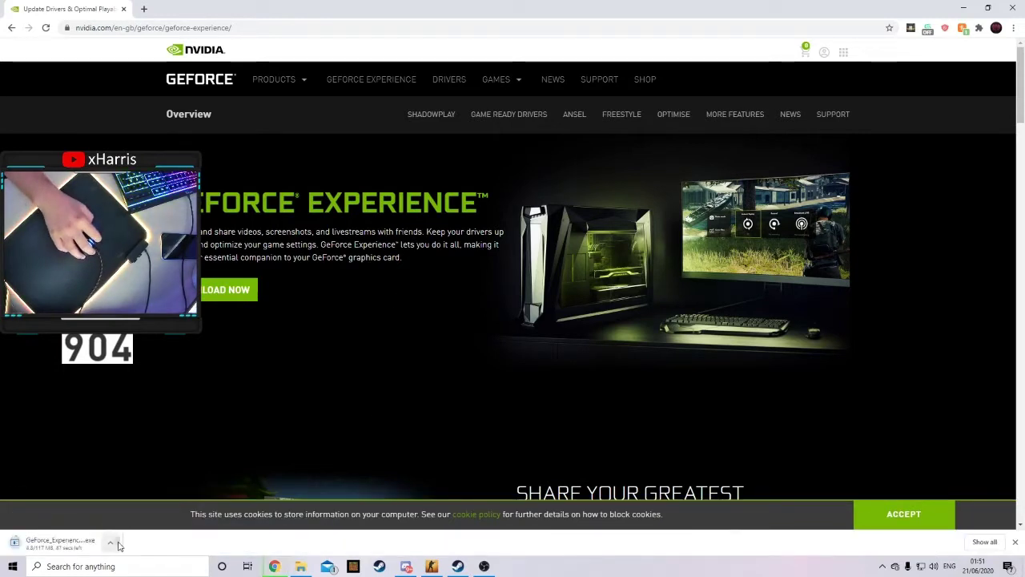
left_click(112, 543)
left_click(162, 440)
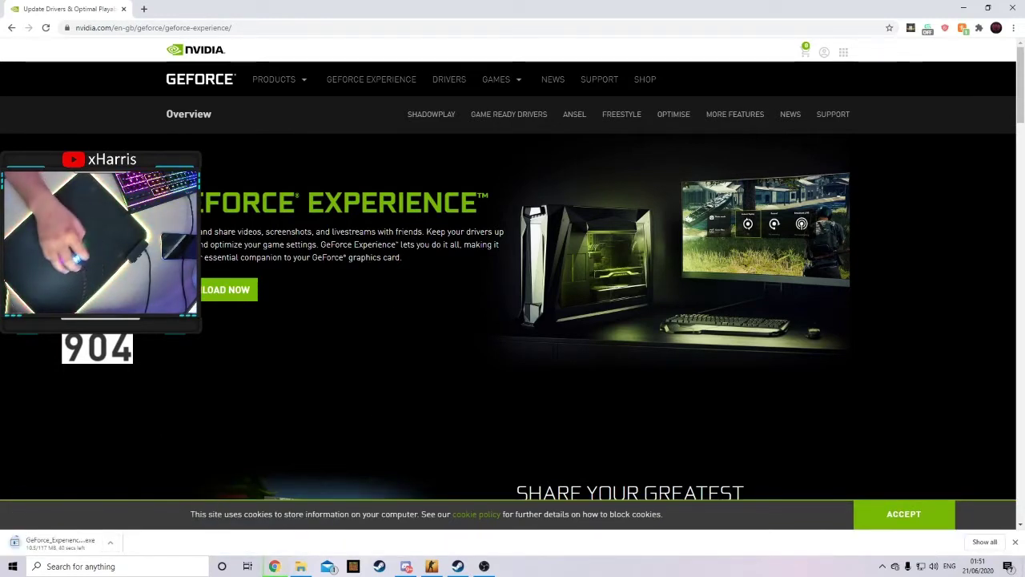
left_click(1014, 543)
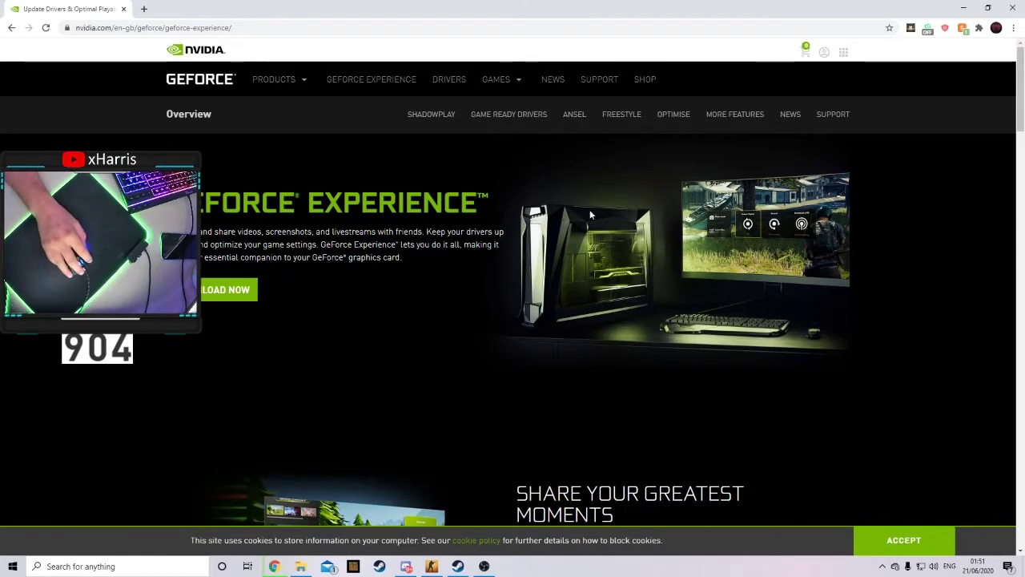
- Close the NVIDIA page and exit the browser, abandoning the installer download in progress
left_click(124, 9)
left_click(555, 84)
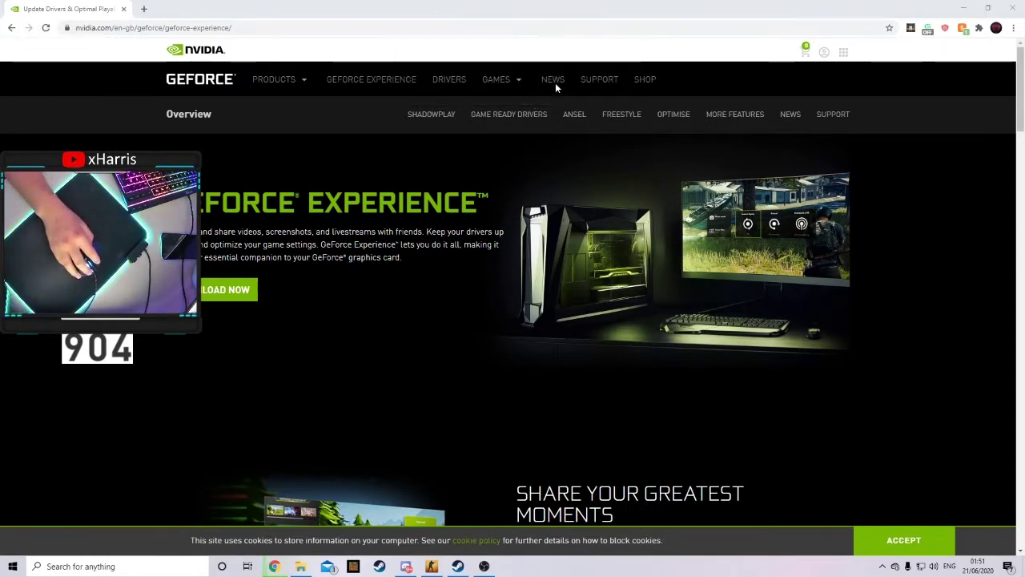
left_click(248, 10)
left_click(124, 9)
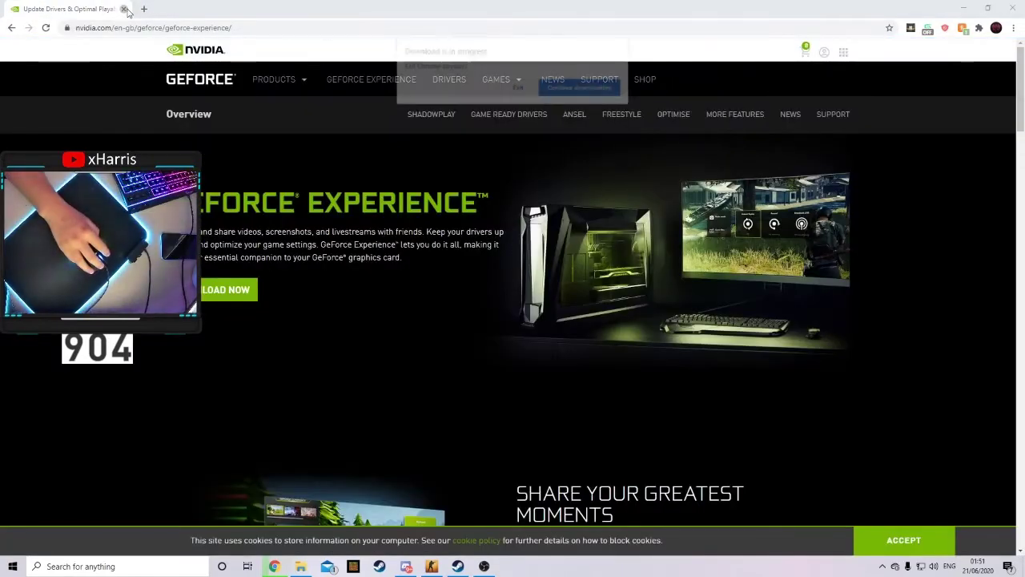
left_click(516, 85)
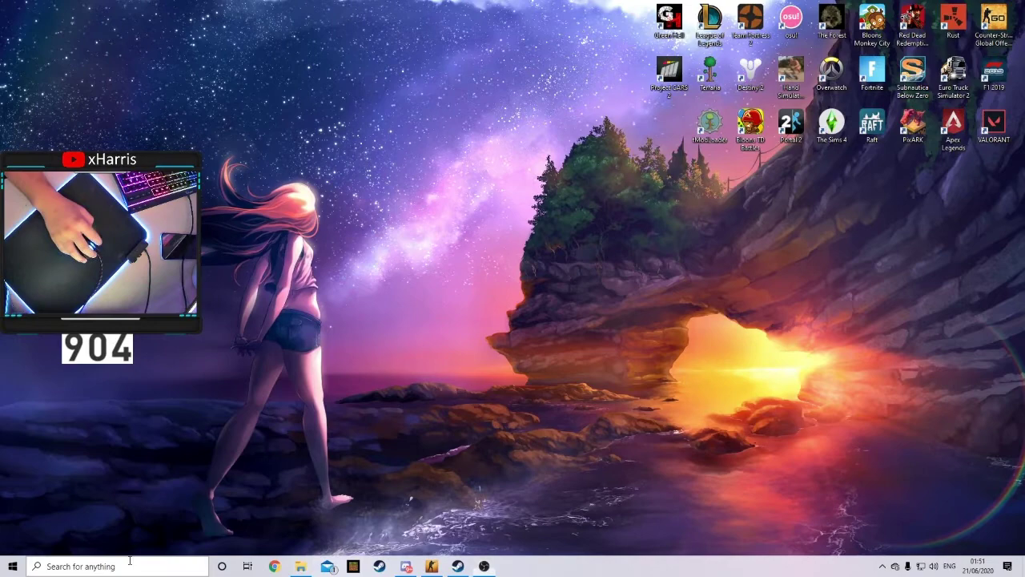
- Search Windows for "geforce" and launch the GeForce Experience app
left_click(171, 567)
type("geforce")
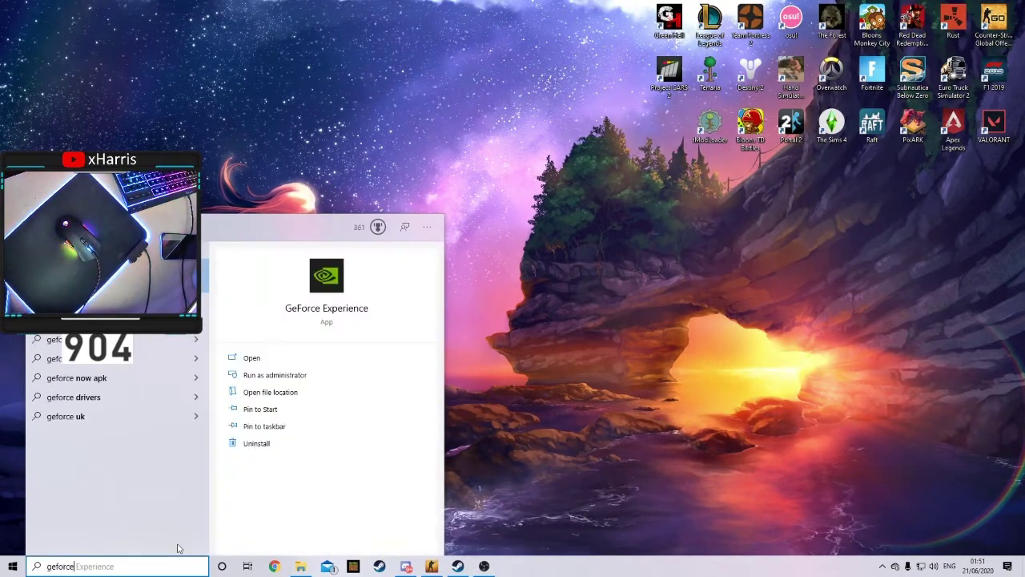
key("Return")
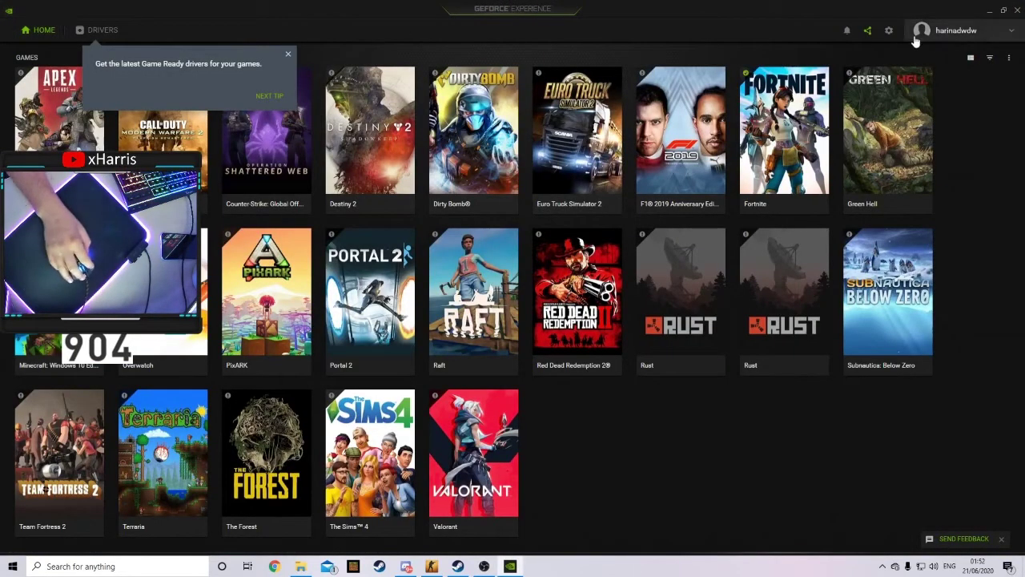
- Review the video capture settings of the in-game overlay in GeForce Experience, and close the overlay
left_click(889, 30)
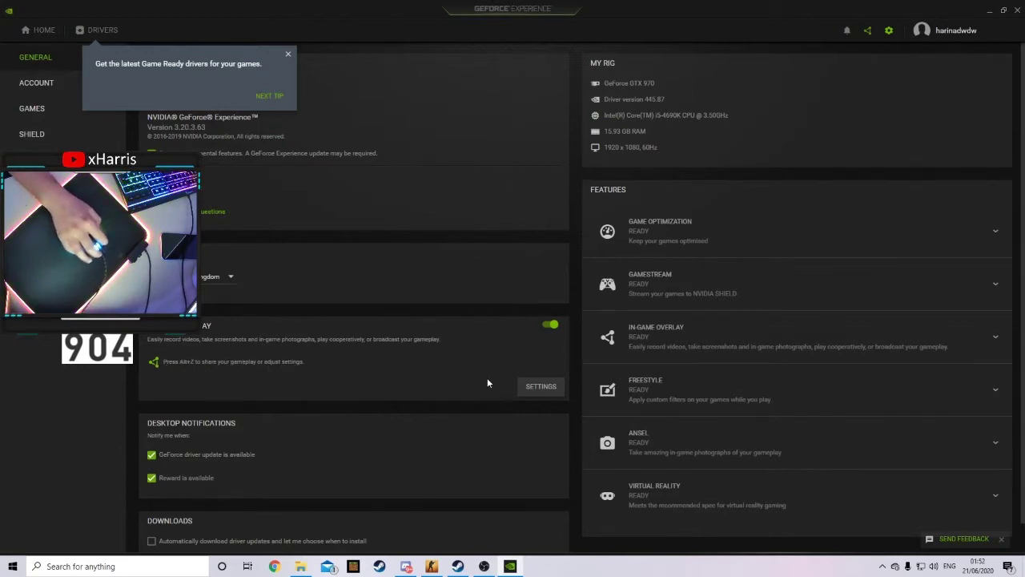
left_click(542, 387)
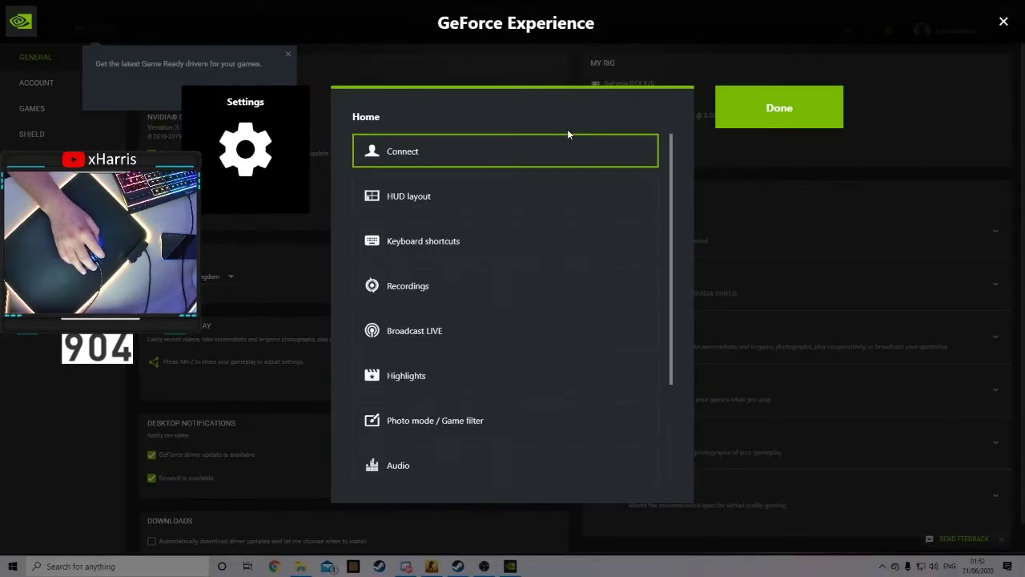
scroll(544, 171, "down", 3)
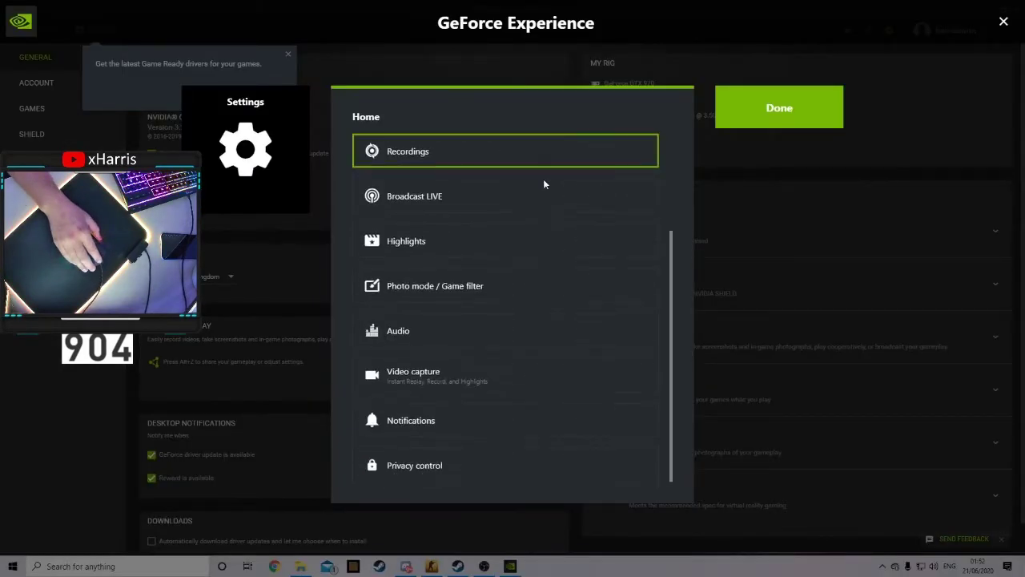
left_click(419, 371)
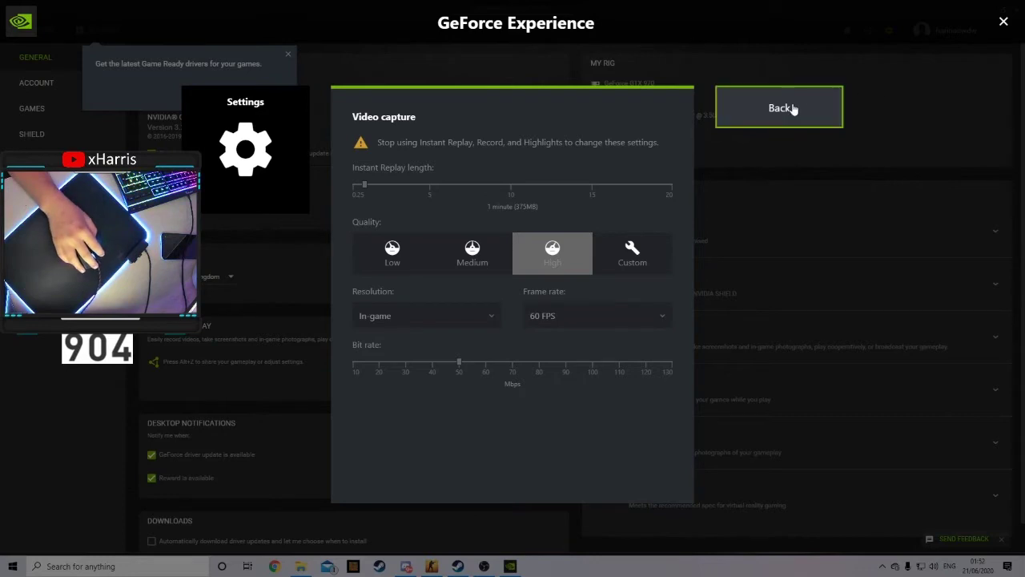
left_click(1000, 25)
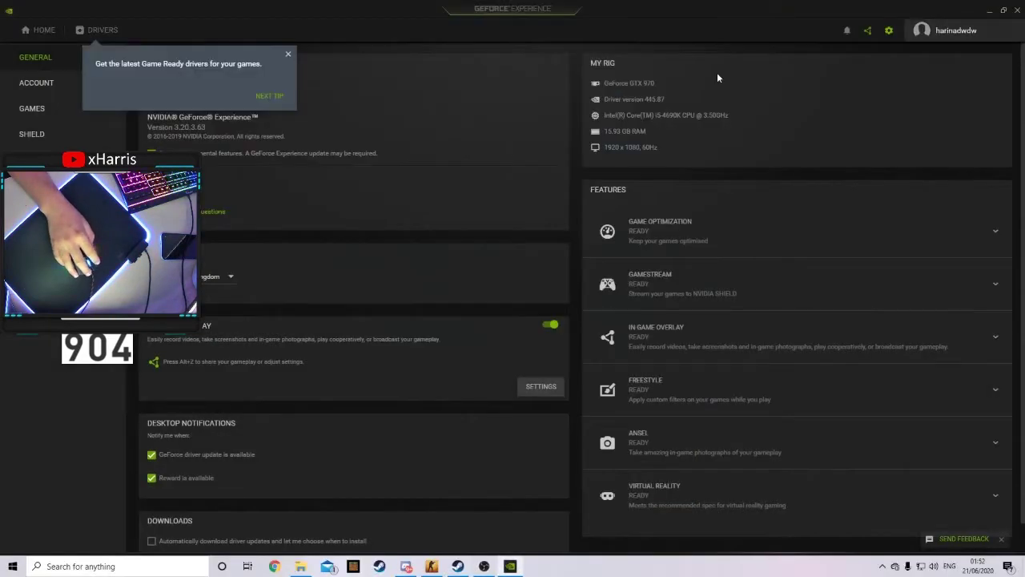
- Switch to Counter-Strike: Global Offensive, bring up the GeForce Experience overlay and turn the microphone on
left_click(431, 566)
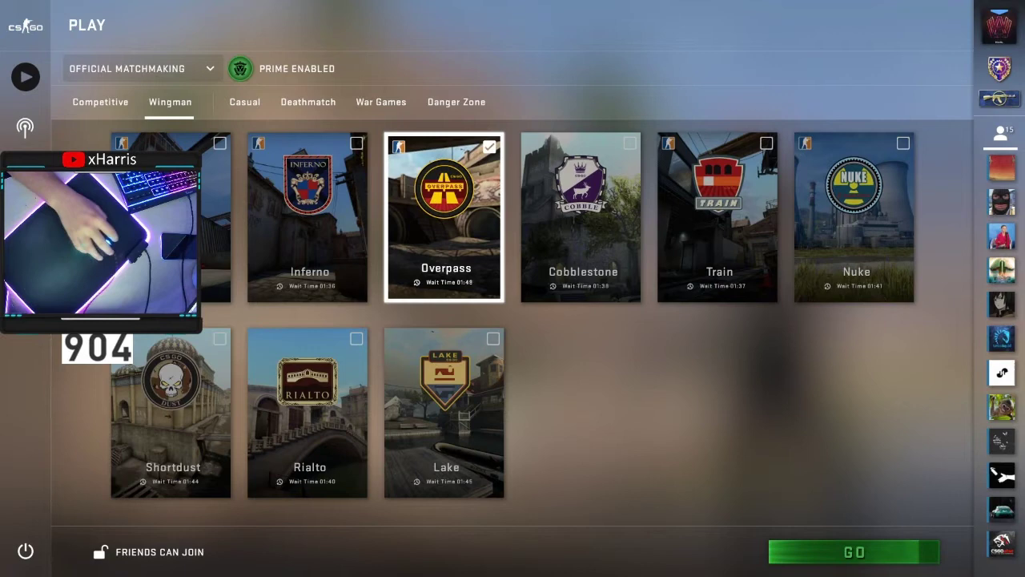
key("alt+z")
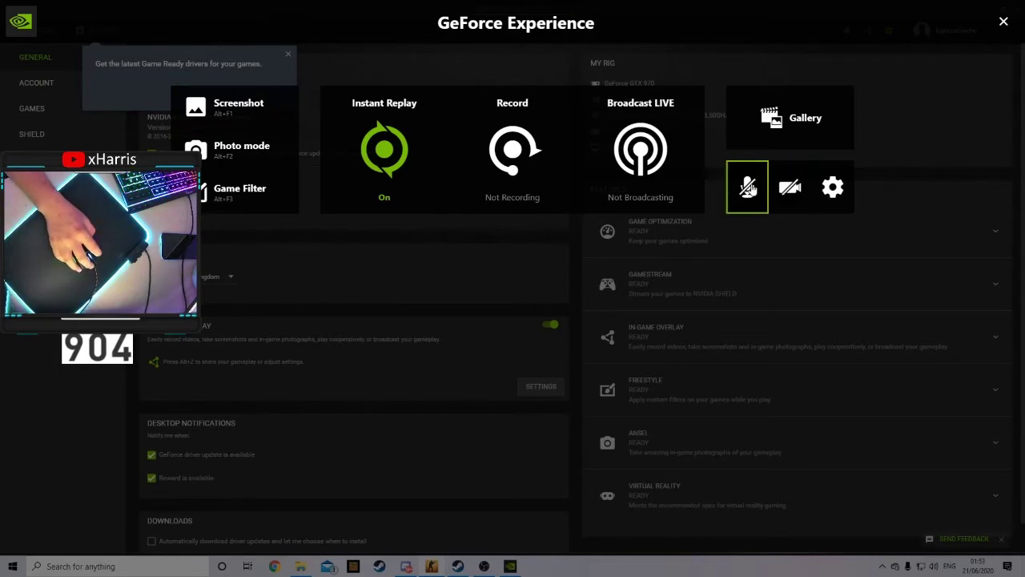
left_click(755, 196)
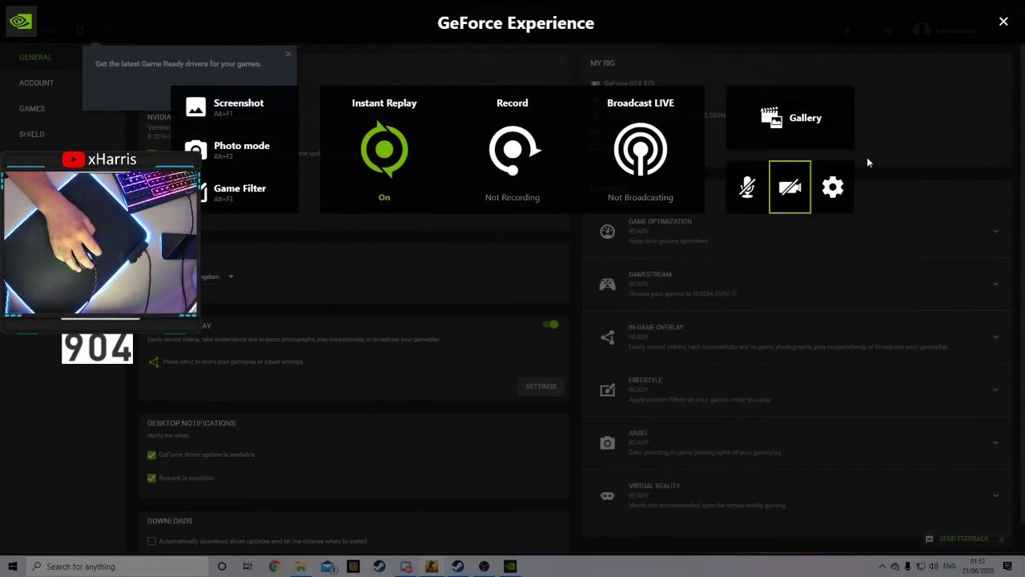
left_click(748, 190)
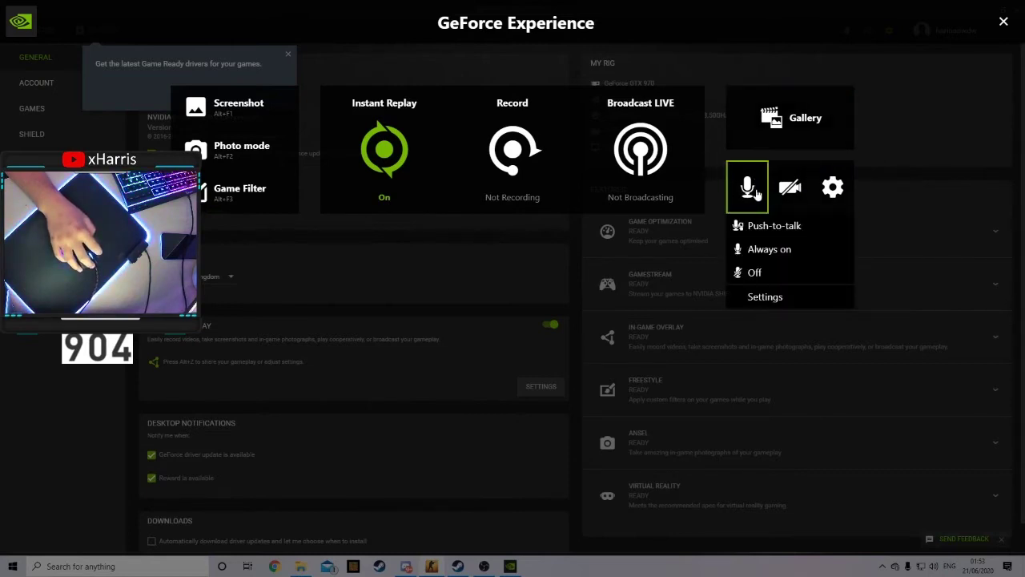
- Turn Instant Replay off and back on in the overlay
left_click(398, 128)
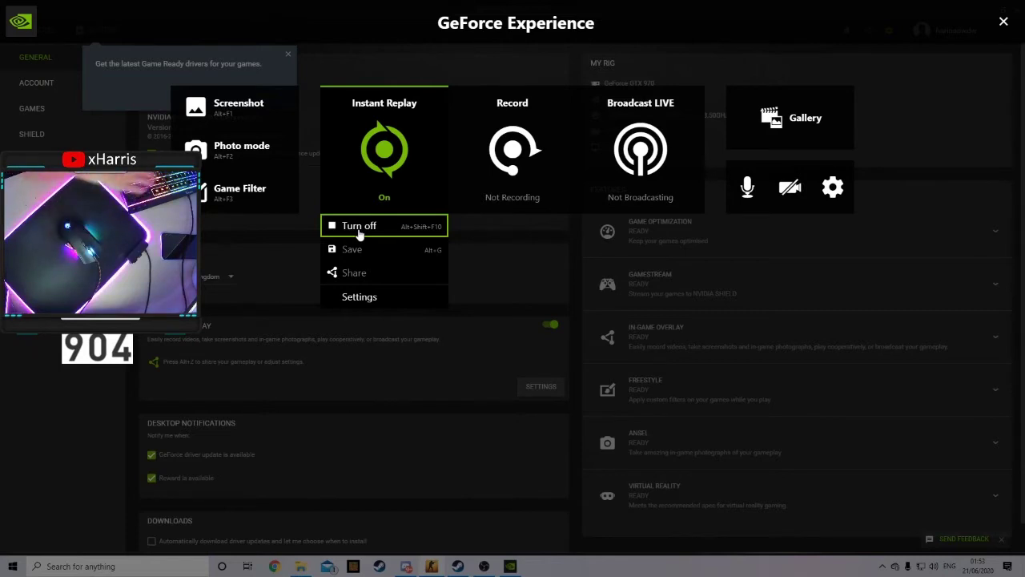
left_click(359, 228)
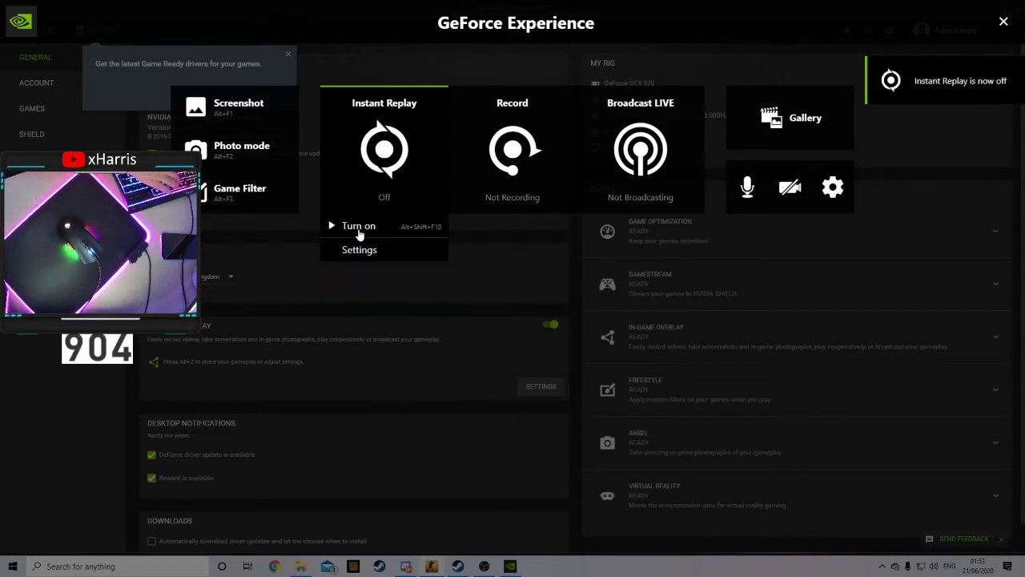
left_click(359, 231)
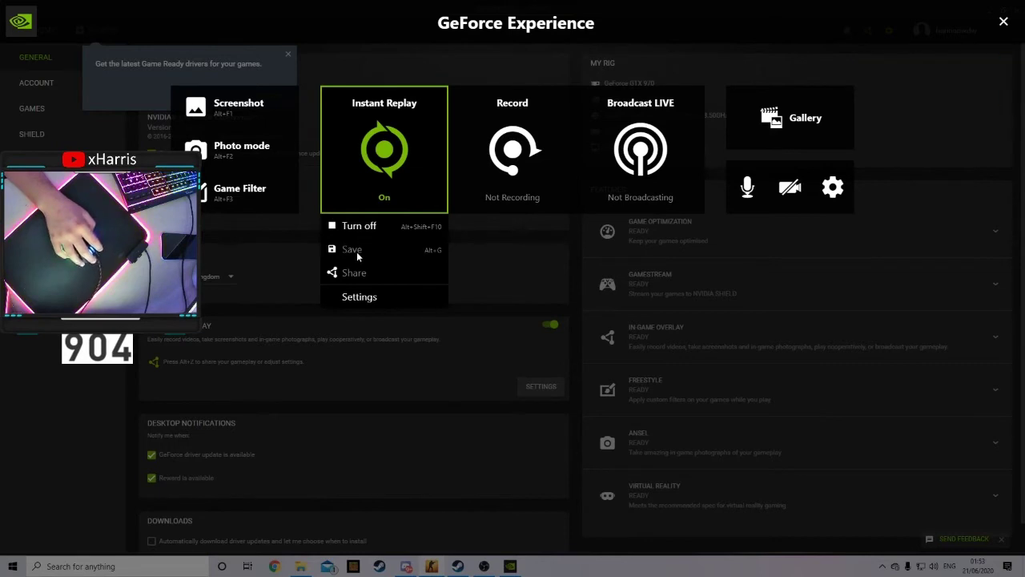
- Check the save option for Instant Replay and close the overlay
left_click(335, 253)
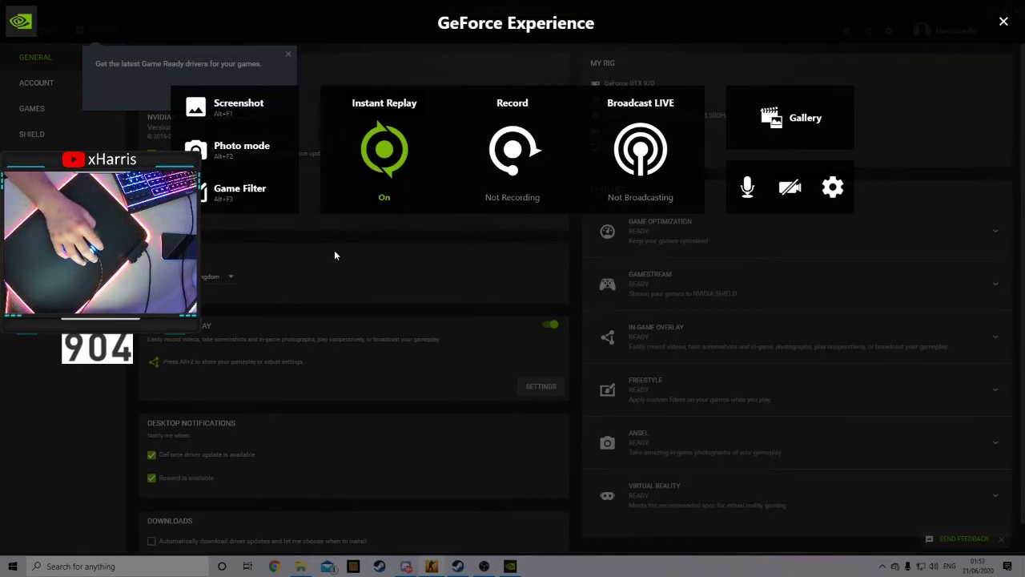
left_click(384, 195)
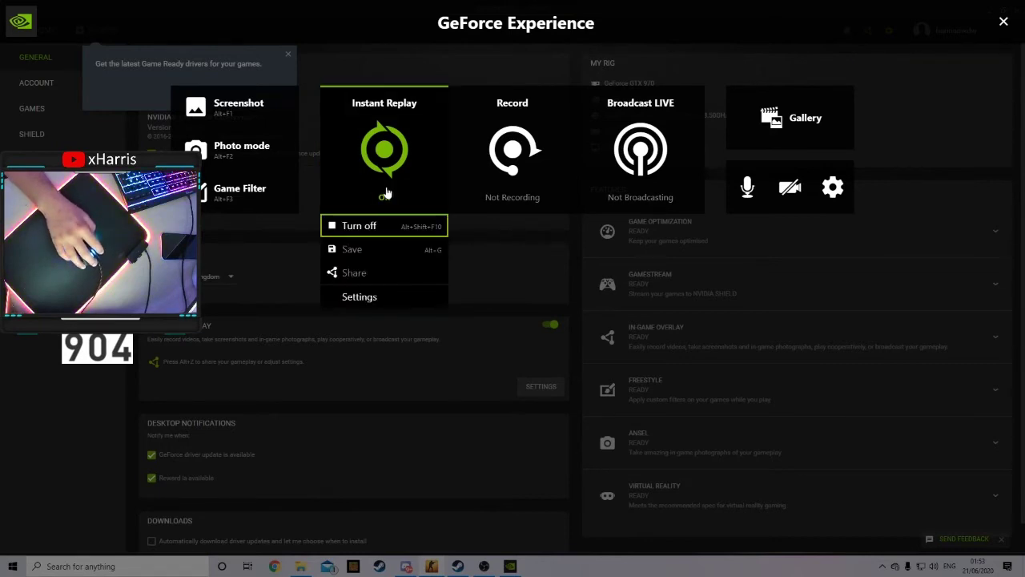
left_click(462, 231)
left_click(1003, 22)
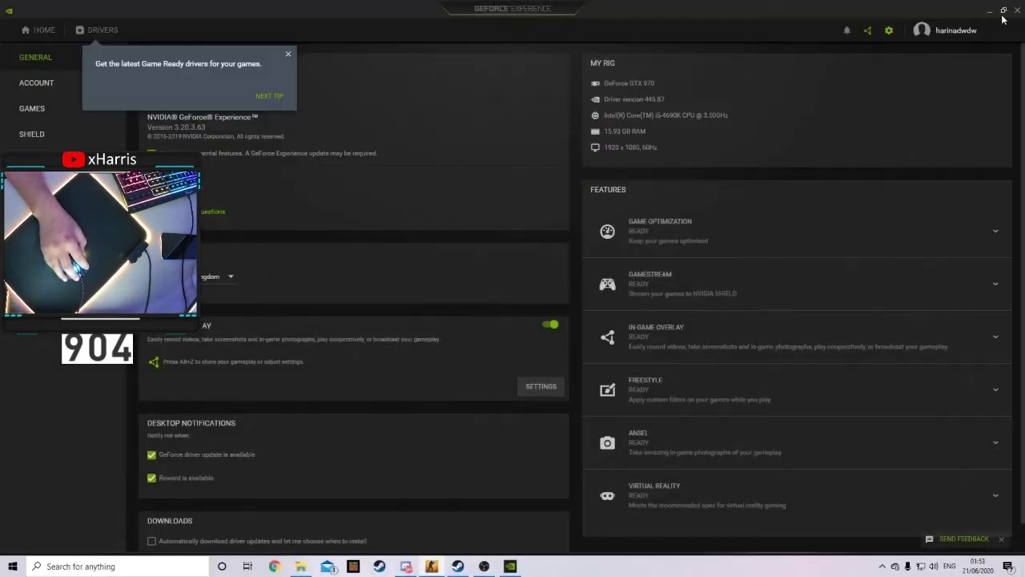
- Switch to File Explorer and look through the per-game recording folders in the Videos folder
left_click(430, 565)
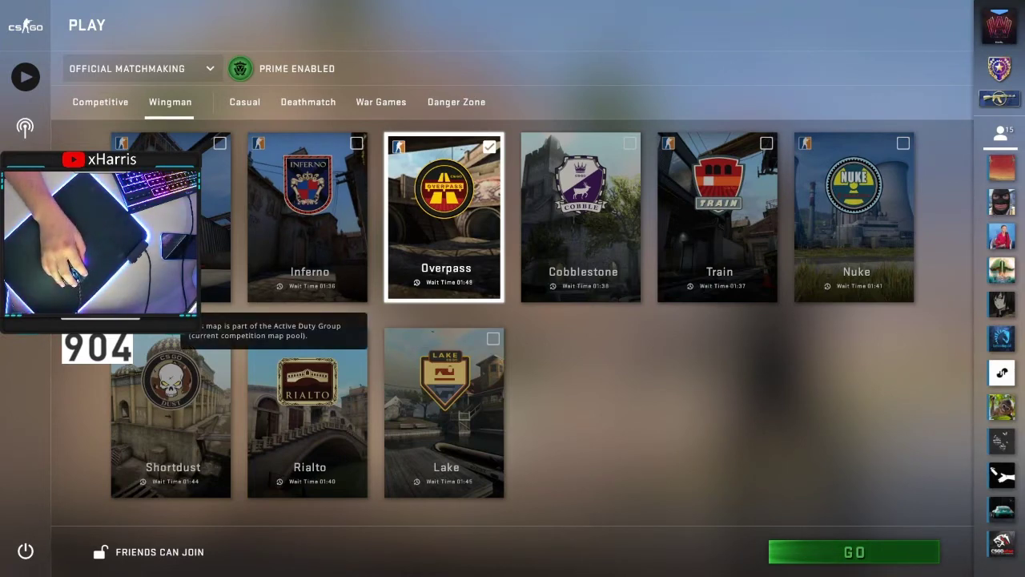
key("super+d")
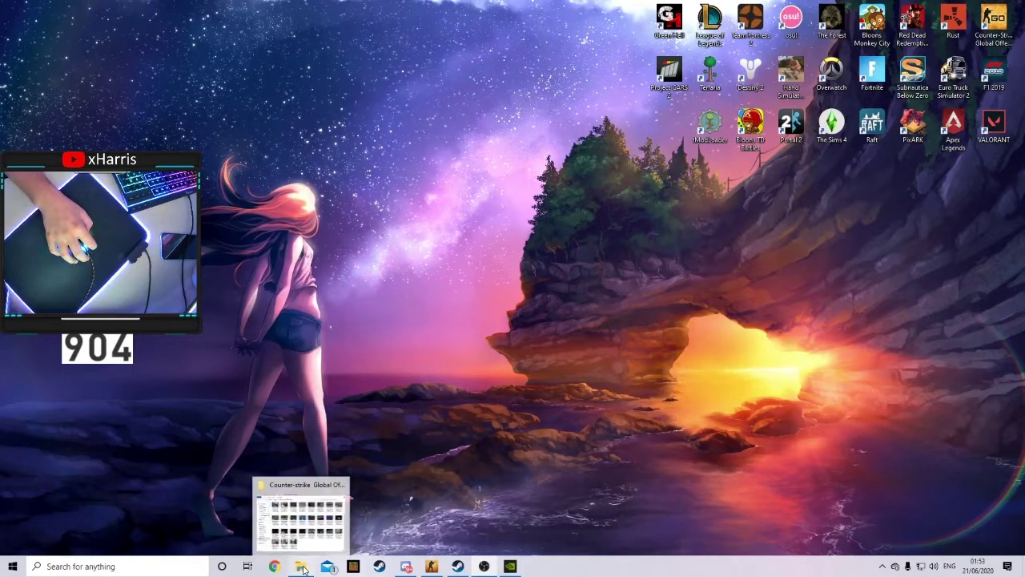
left_click(301, 566)
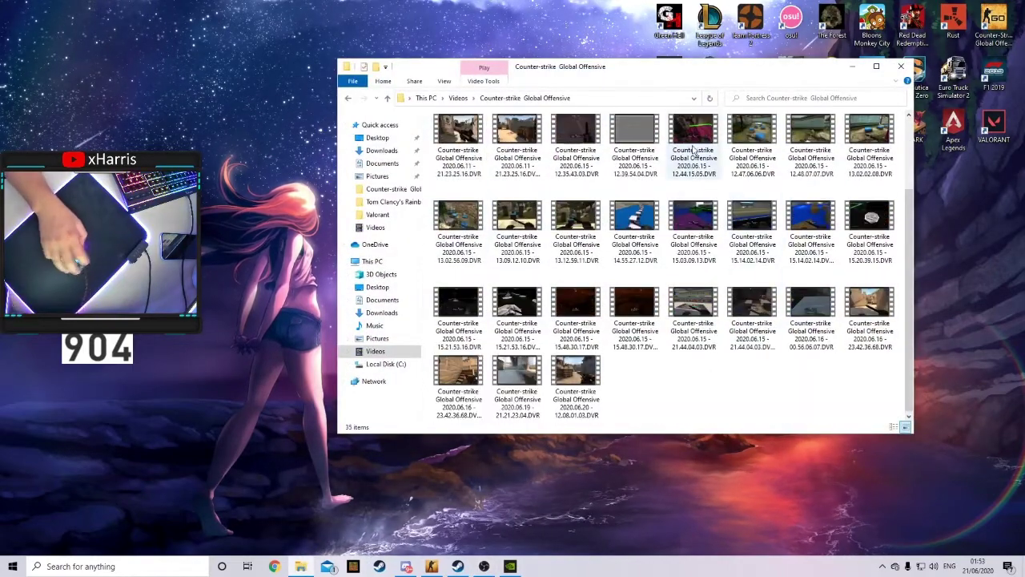
left_click(383, 353)
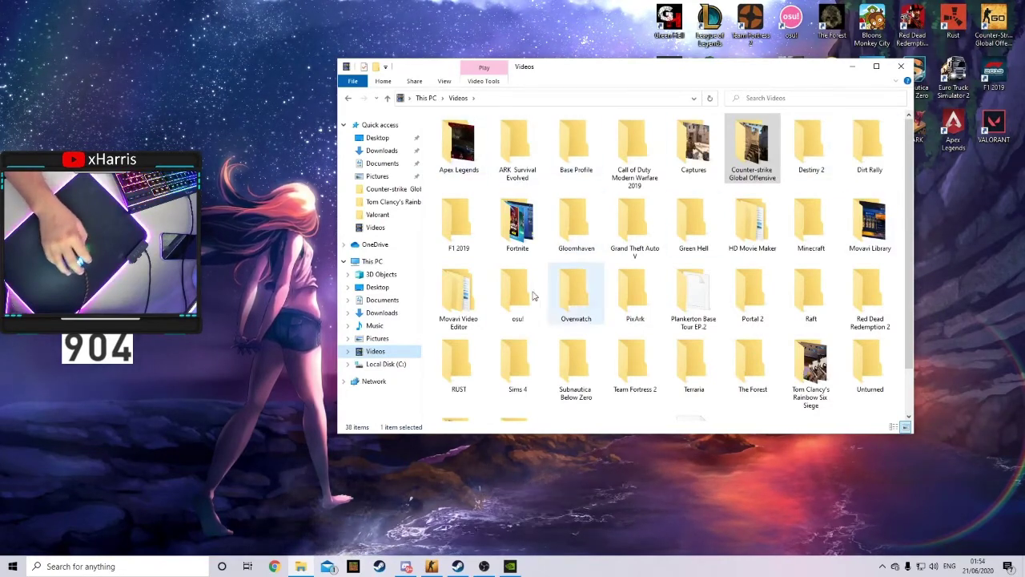
scroll(510, 385, "down", 1)
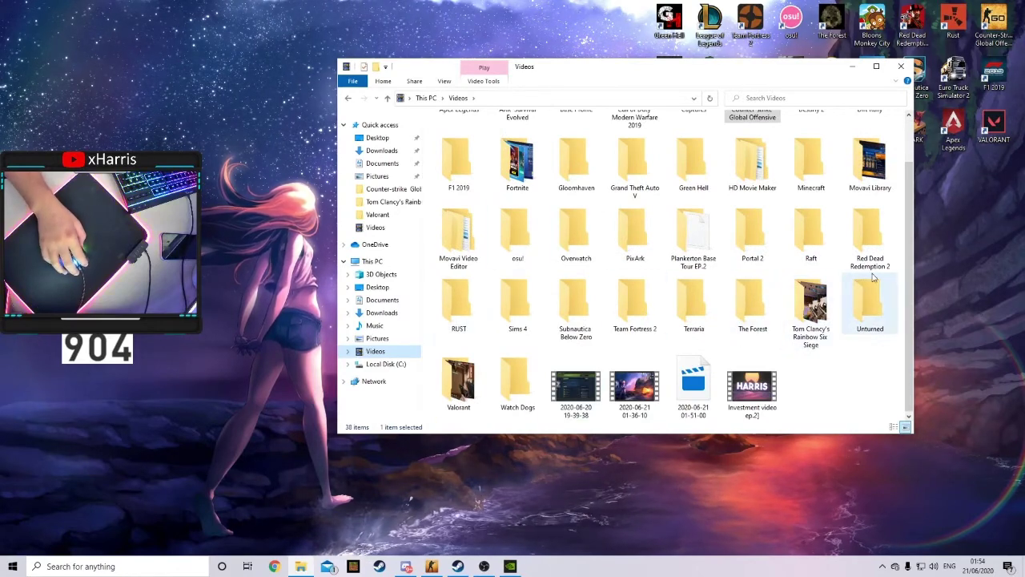
scroll(753, 241, "up", 1)
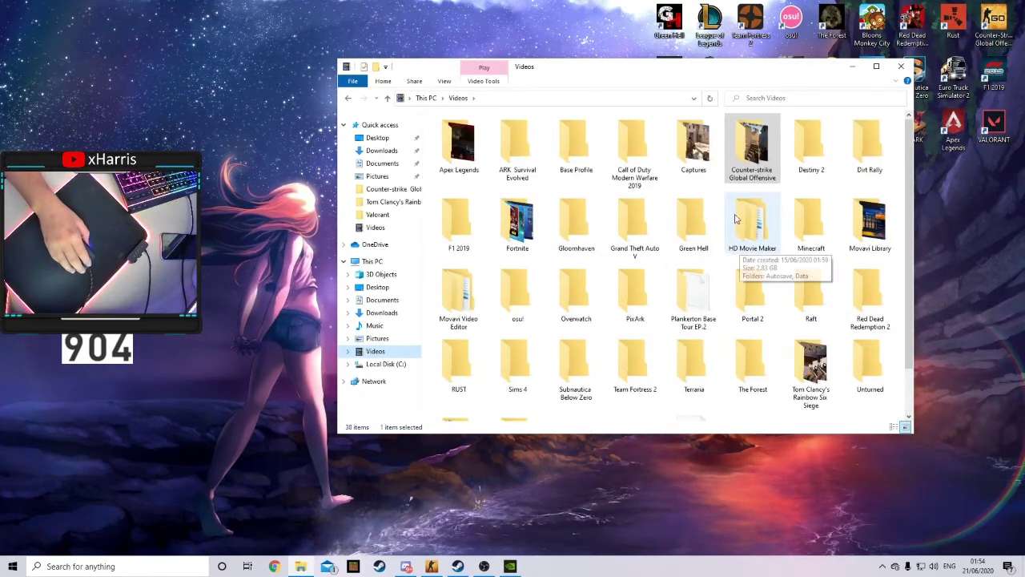
- Look through the Captures folder entry, the other game folders and the loose video files in the Videos folder
left_click(694, 142)
right_click(693, 142)
left_click(647, 111)
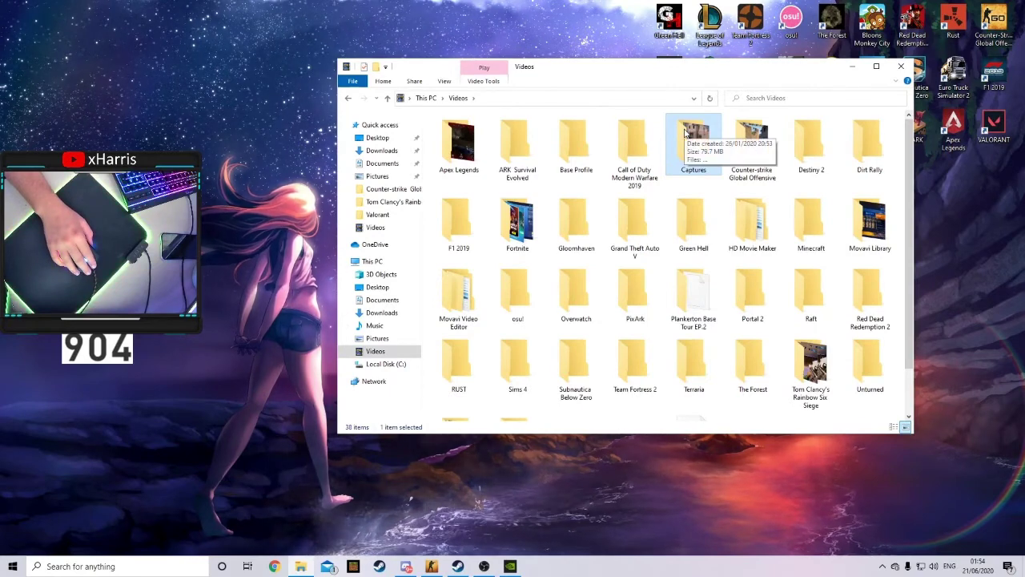
scroll(689, 135, "down", 2)
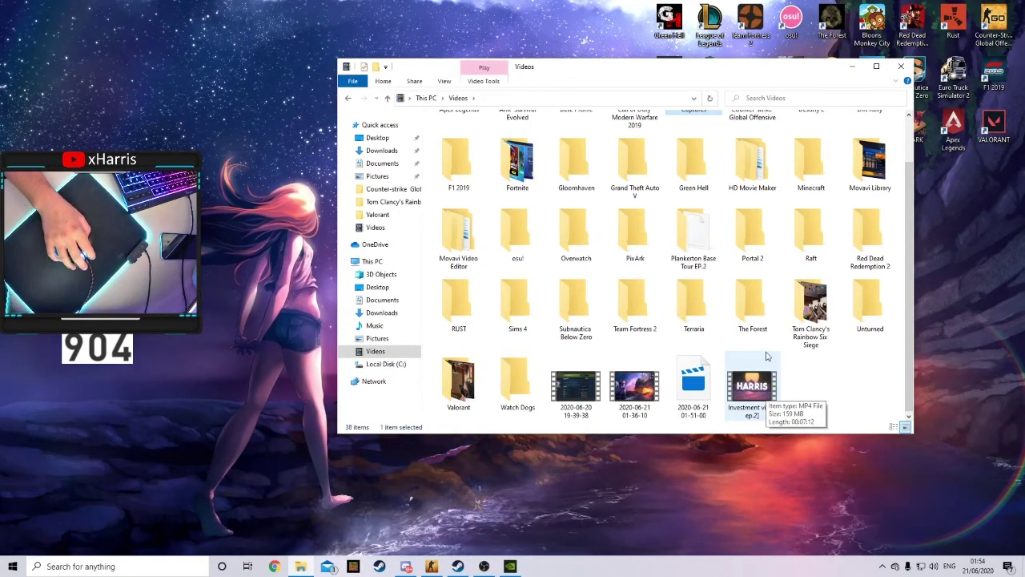
scroll(577, 368, "up", 1)
scroll(721, 353, "down", 1)
scroll(795, 320, "up", 1)
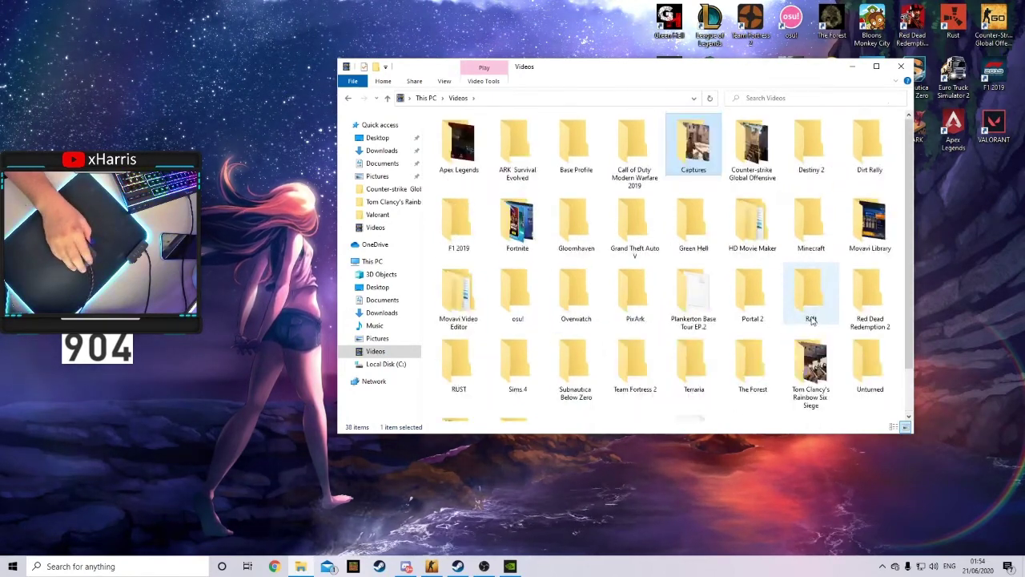
- Open the Counter-strike Global Offensive folder, look through its recorded clips and close File Explorer
double_click(759, 145)
scroll(789, 152, "down", 2)
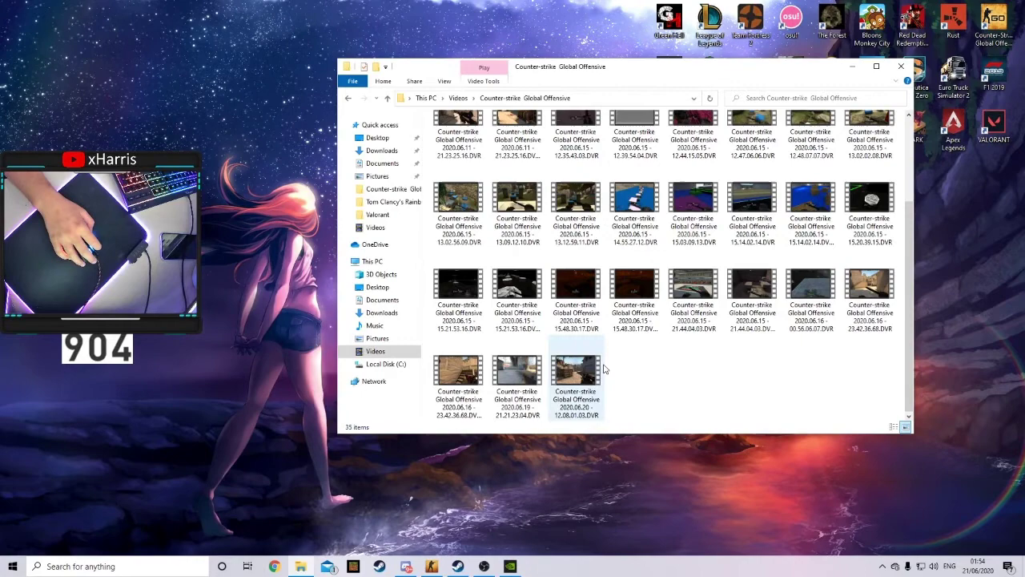
left_click(901, 70)
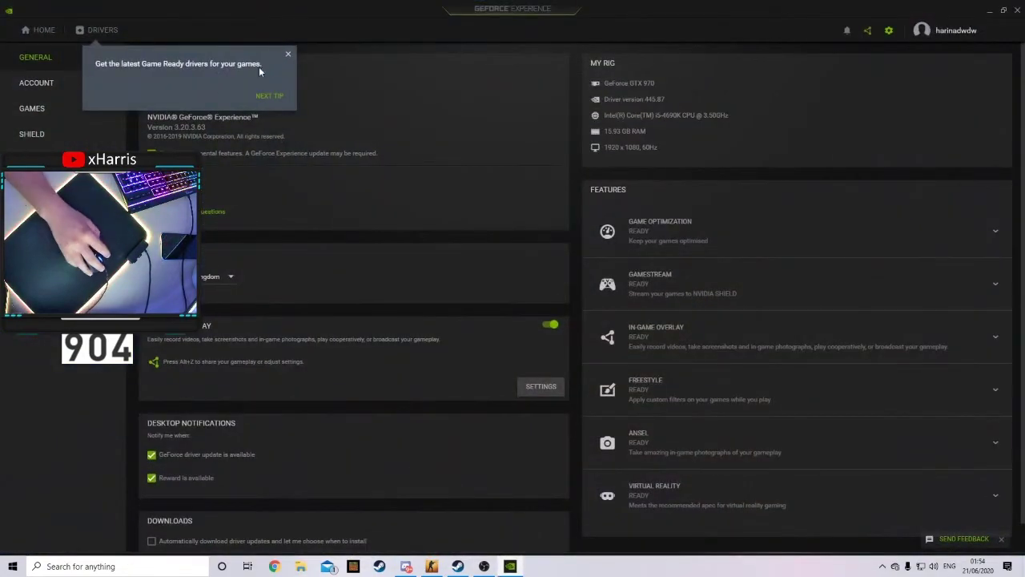
- Dismiss the Game Ready drivers tip in GeForce Experience and show the home list of games
left_click(288, 55)
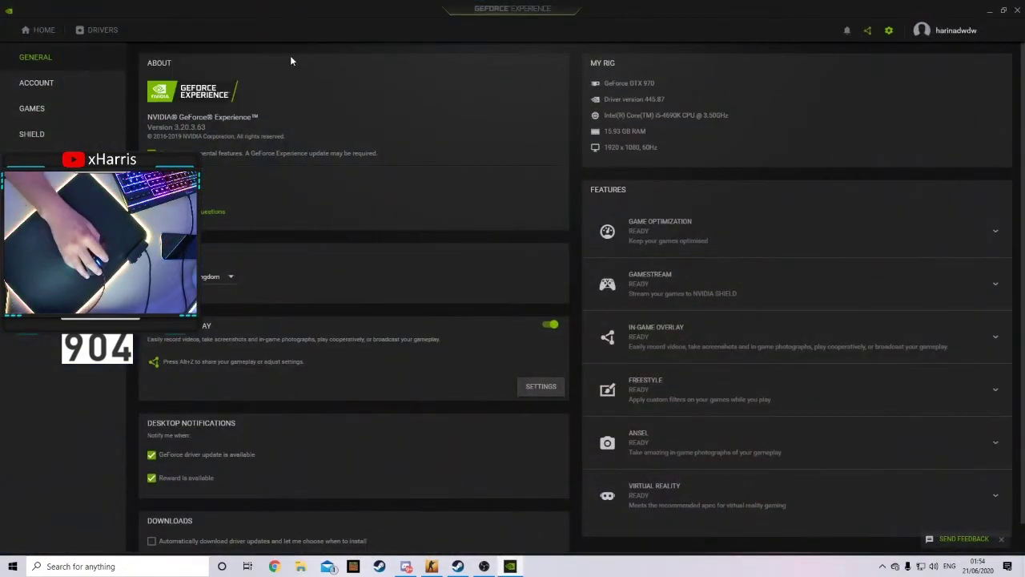
left_click(100, 30)
left_click(38, 30)
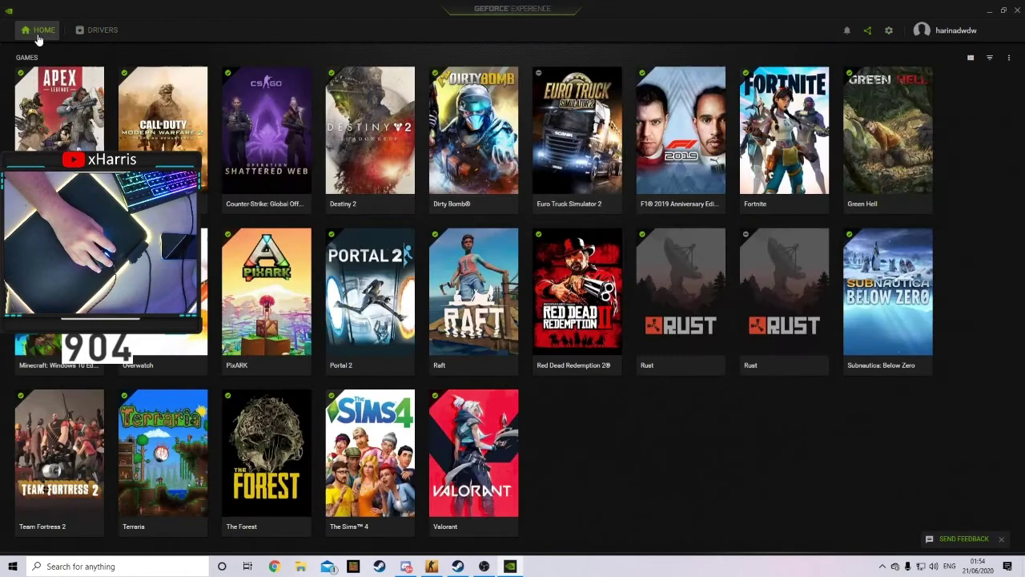
- View the Apex Legends details, check its custom optimisation settings without applying changes, and return to the games list
mouse_move(476, 255)
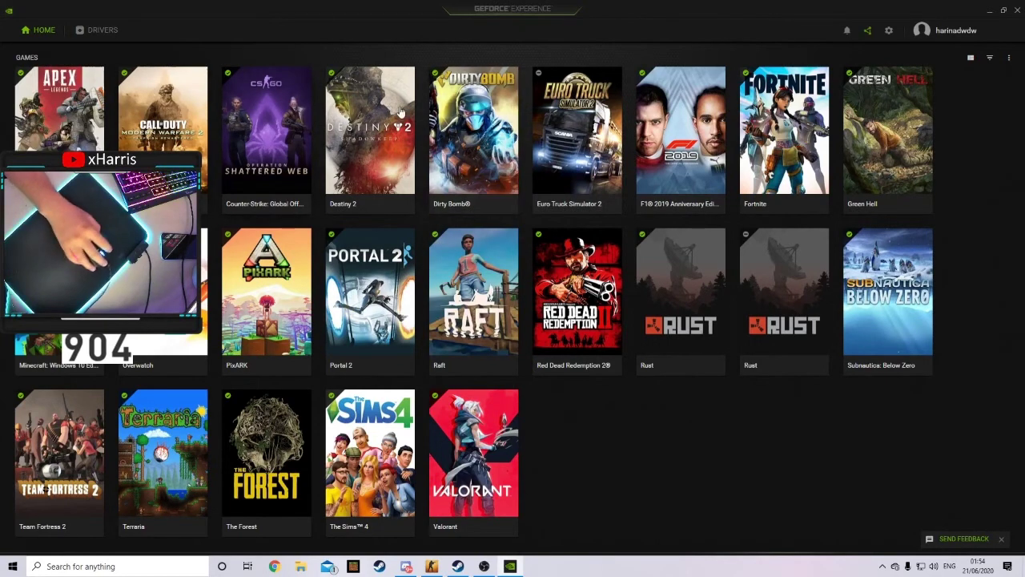
left_click(57, 146)
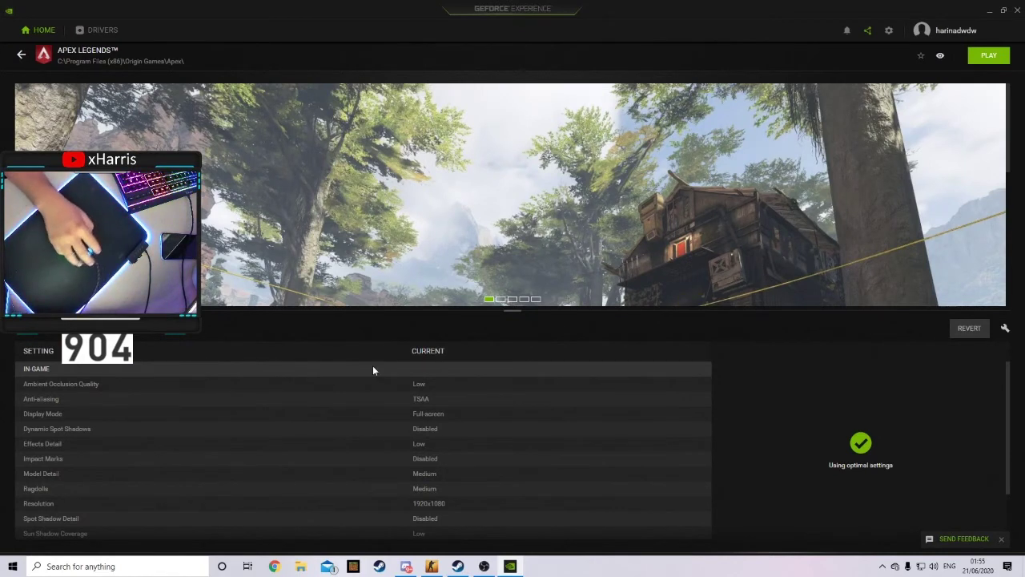
left_click(1004, 328)
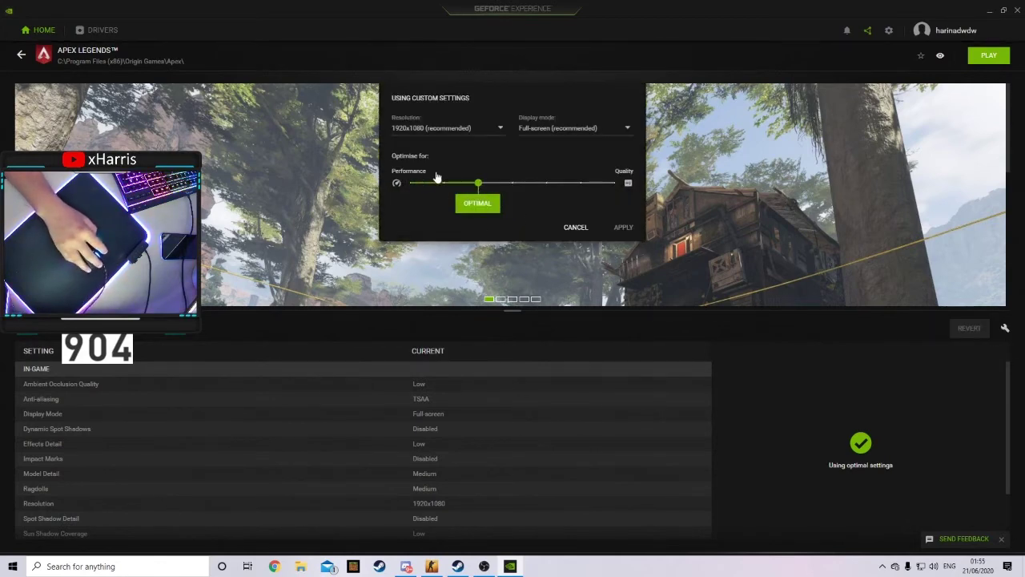
mouse_move(478, 183)
left_mouse_down()
mouse_move(615, 183)
mouse_move(405, 190)
mouse_move(481, 192)
left_mouse_up()
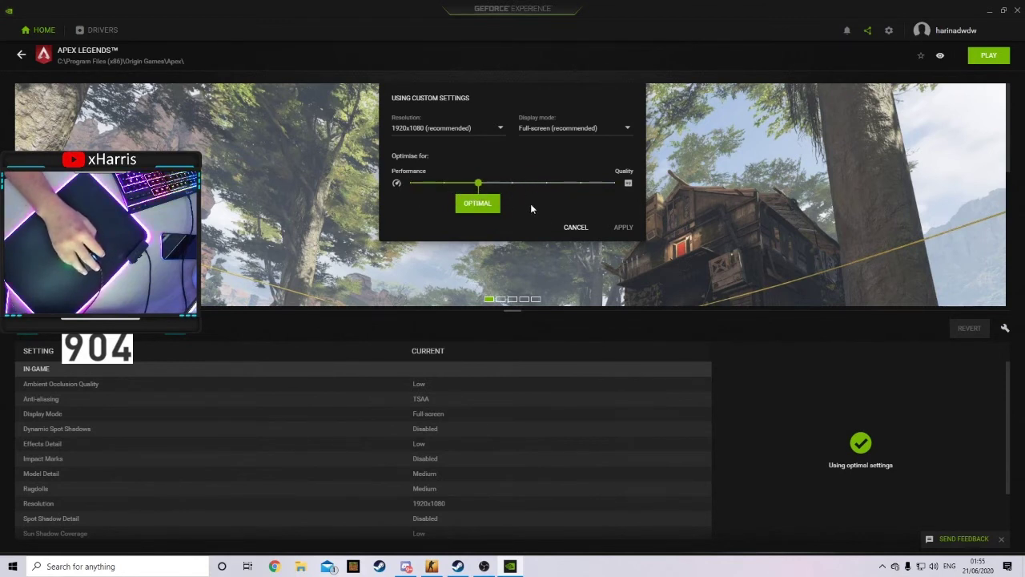
left_click(581, 227)
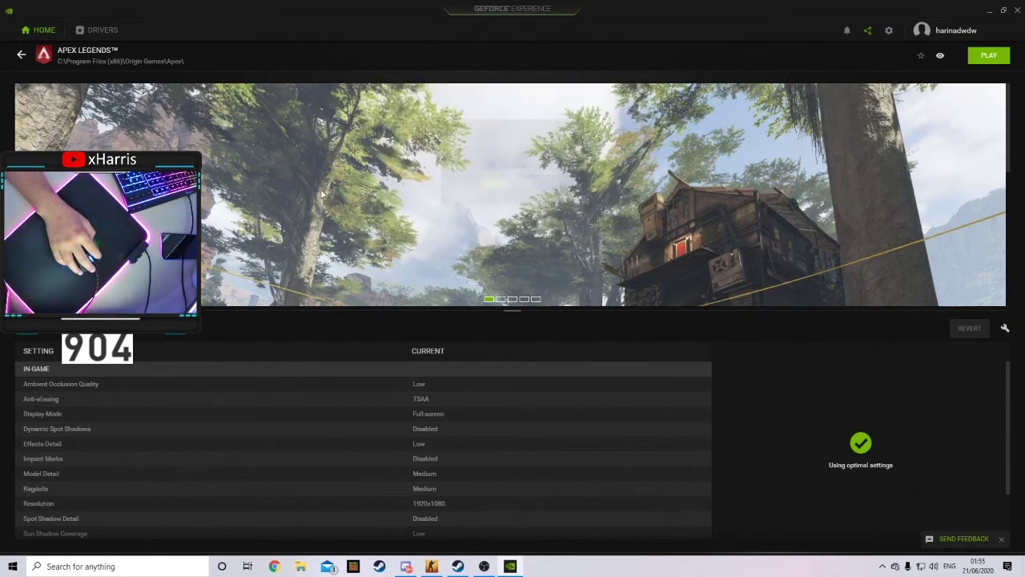
left_click(22, 55)
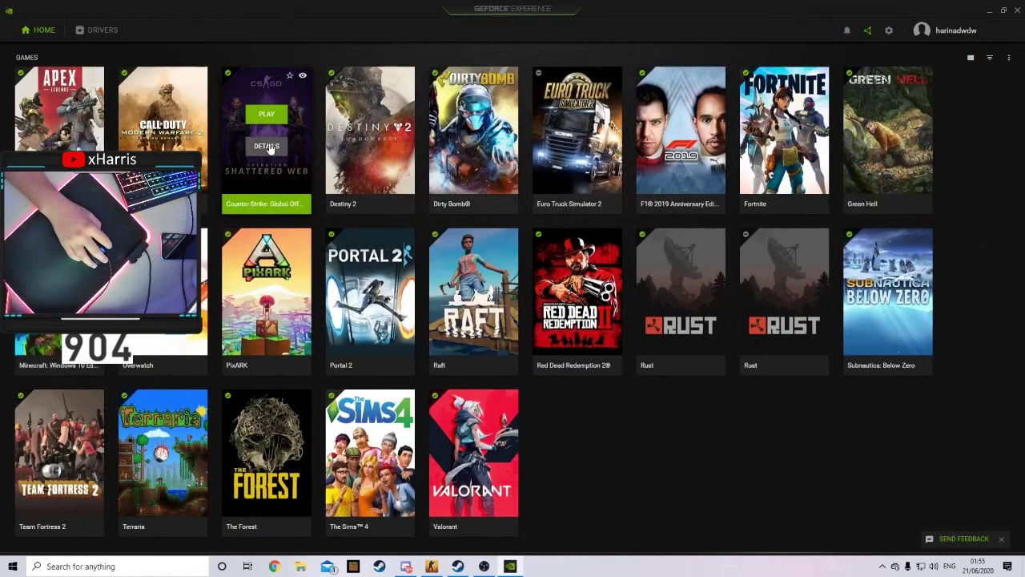
- View the Counter-Strike: Global Offensive details, check its custom optimisation settings without applying changes, and return to the games list
left_click(269, 148)
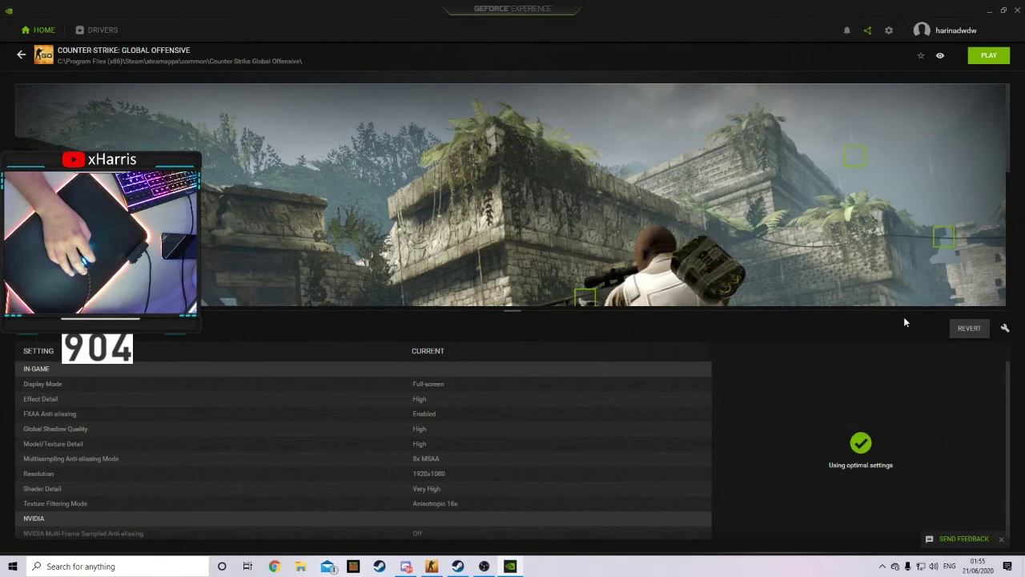
left_click(1004, 329)
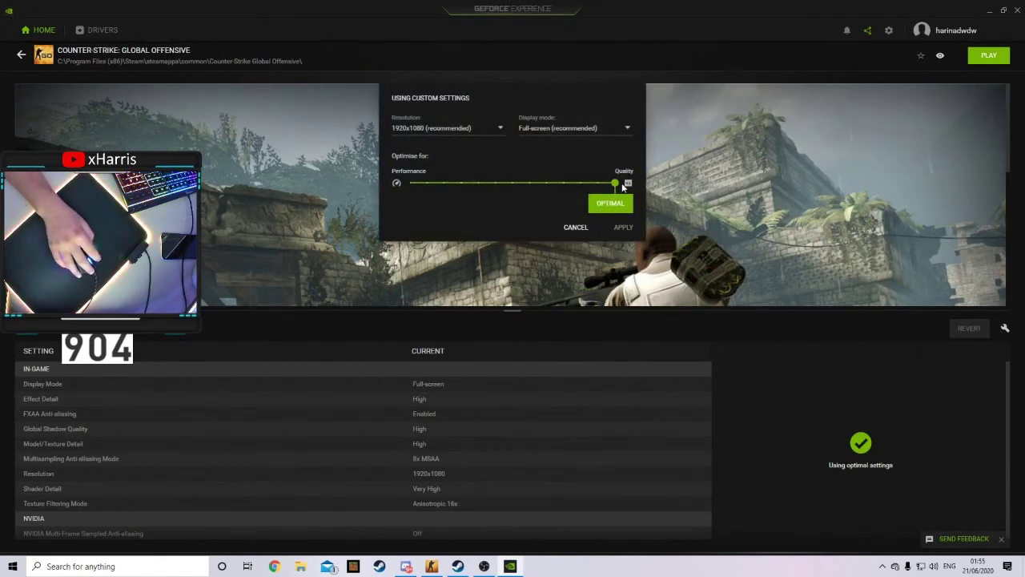
left_click(575, 227)
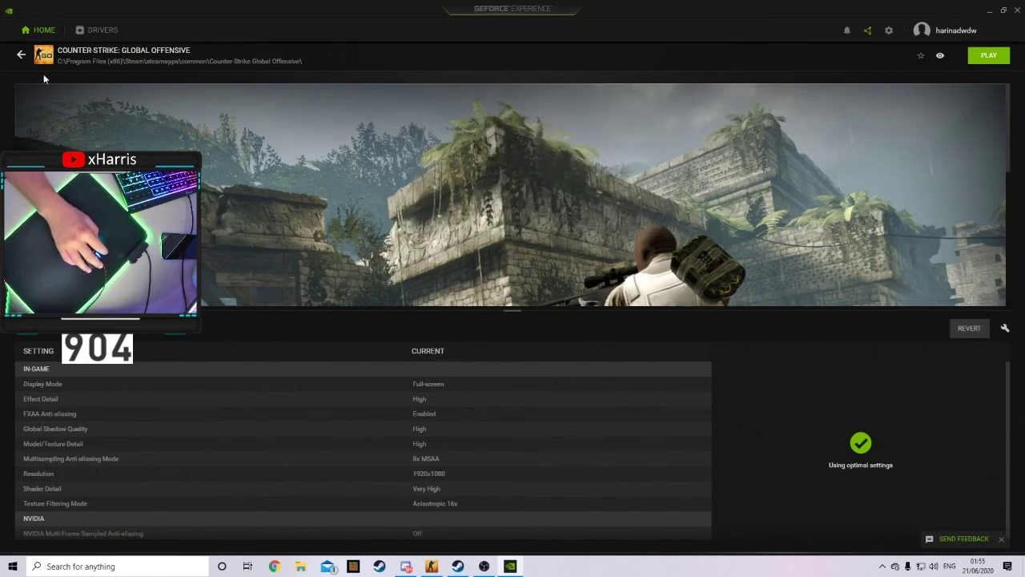
left_click(21, 55)
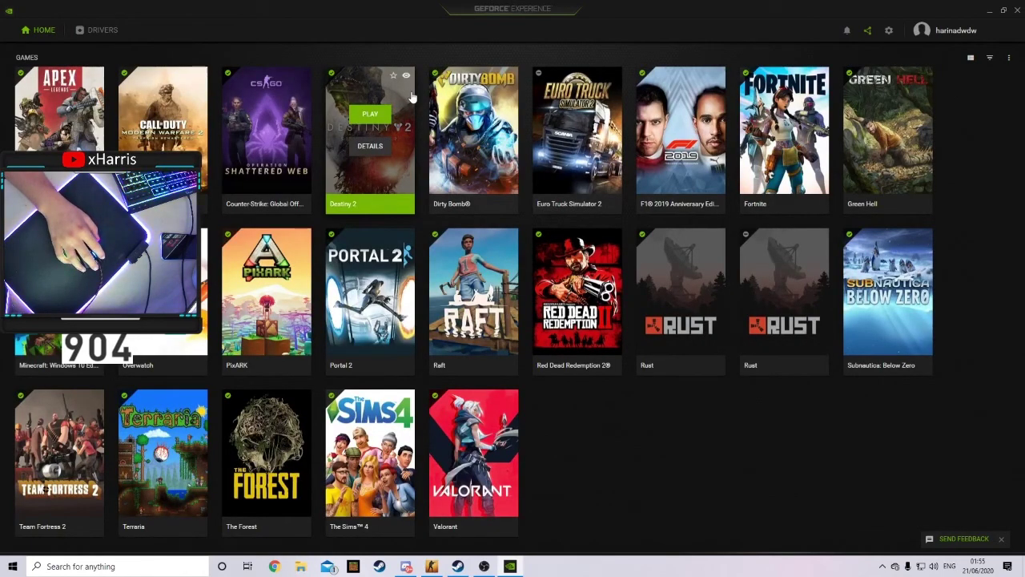
mouse_move(762, 187)
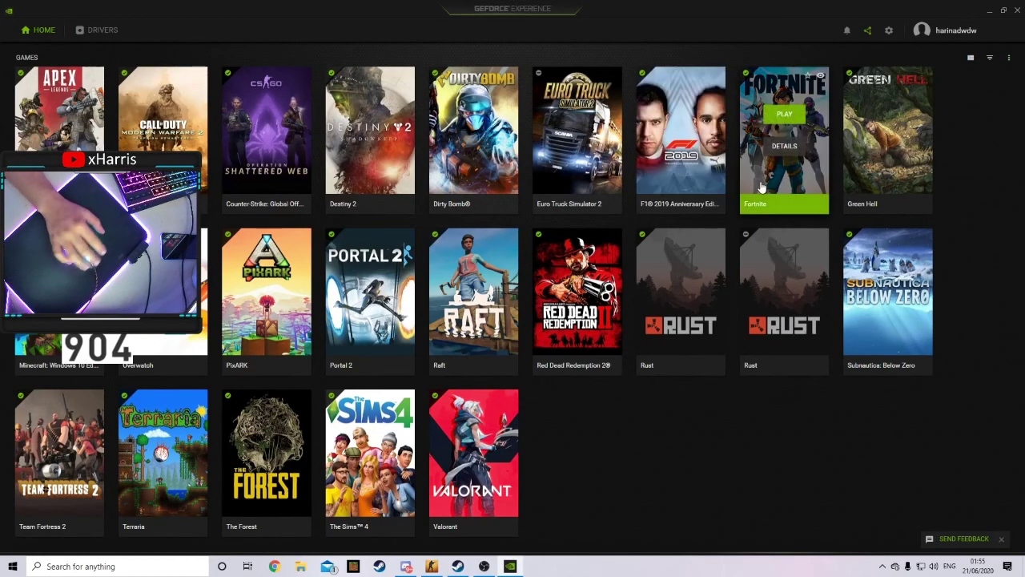